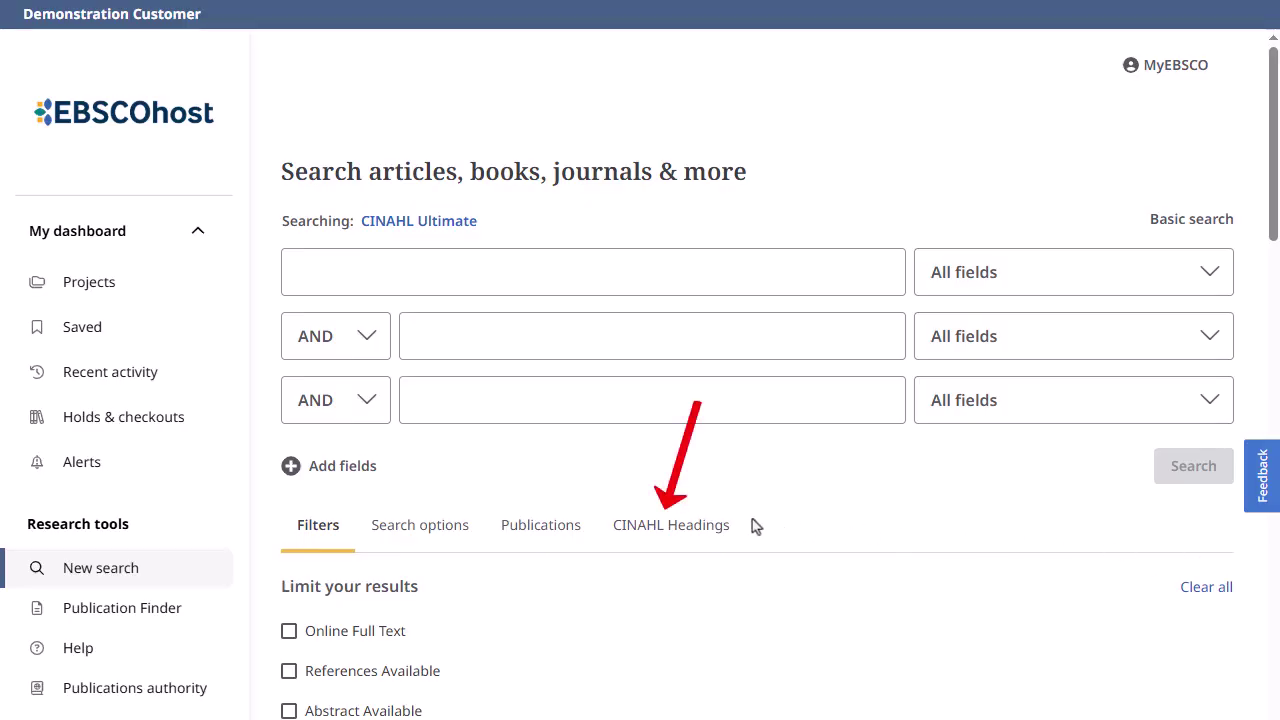
# - Look up 'decubitus' in CINAHL Headings, mapping it to Pressure Ulcer under Skin Ulcer
pyautogui.click(658, 527)
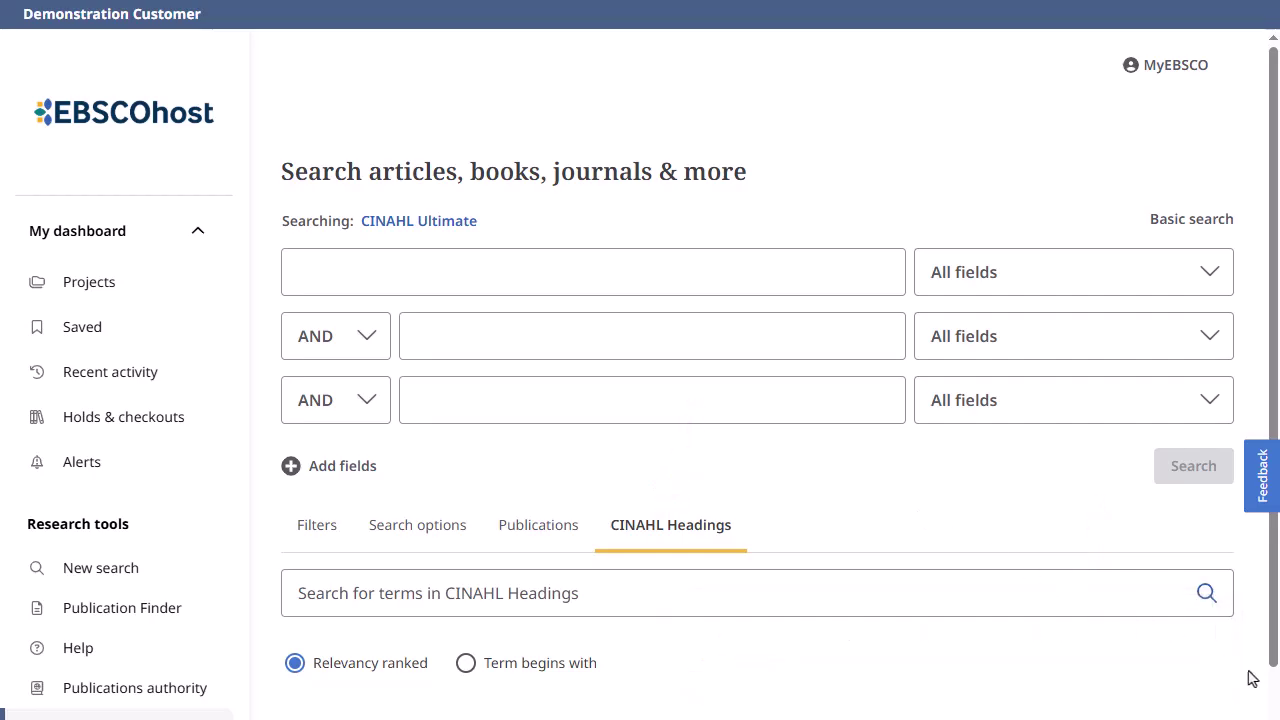
pyautogui.click(903, 598)
pyautogui.write('de')
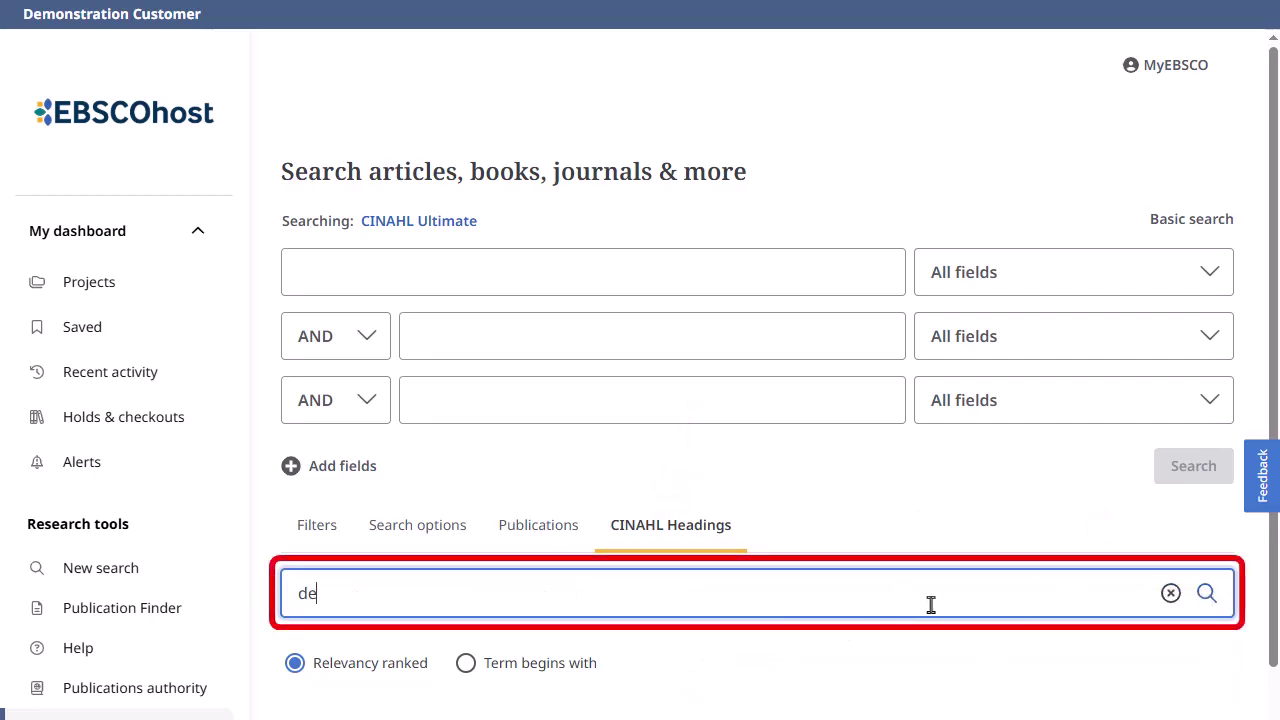
pyautogui.write('cubi')
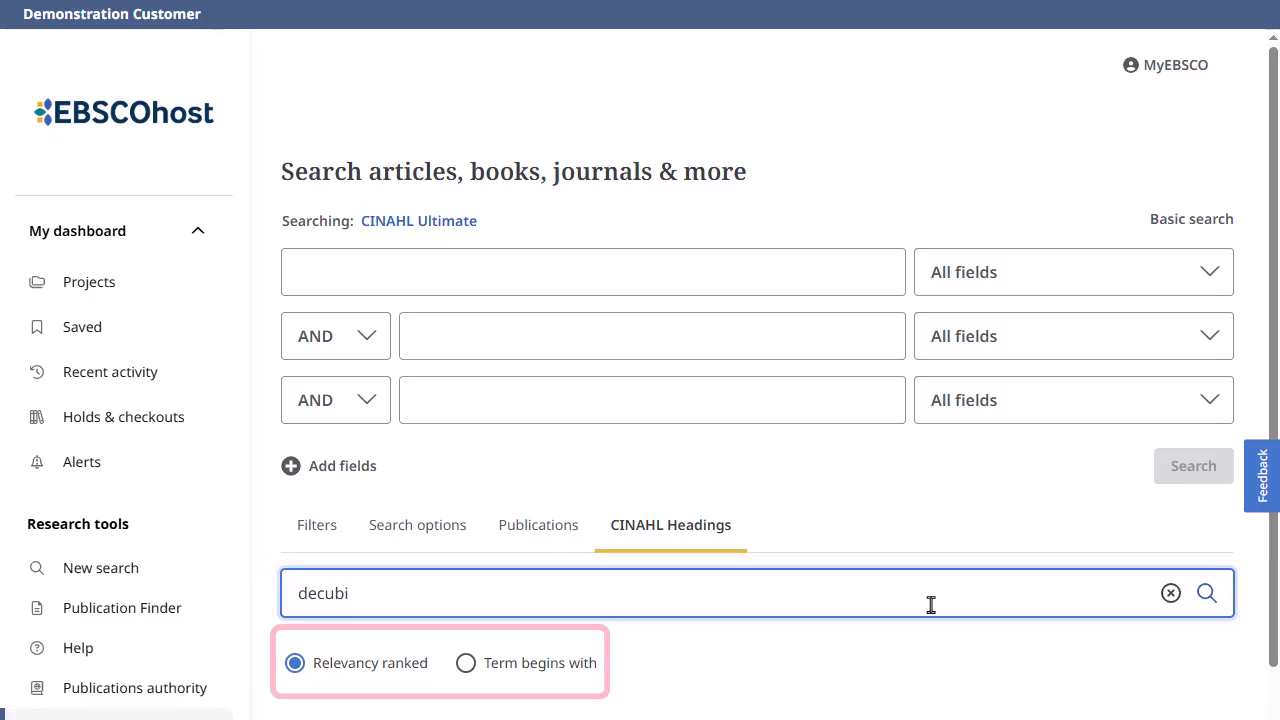
pyautogui.write('tus')
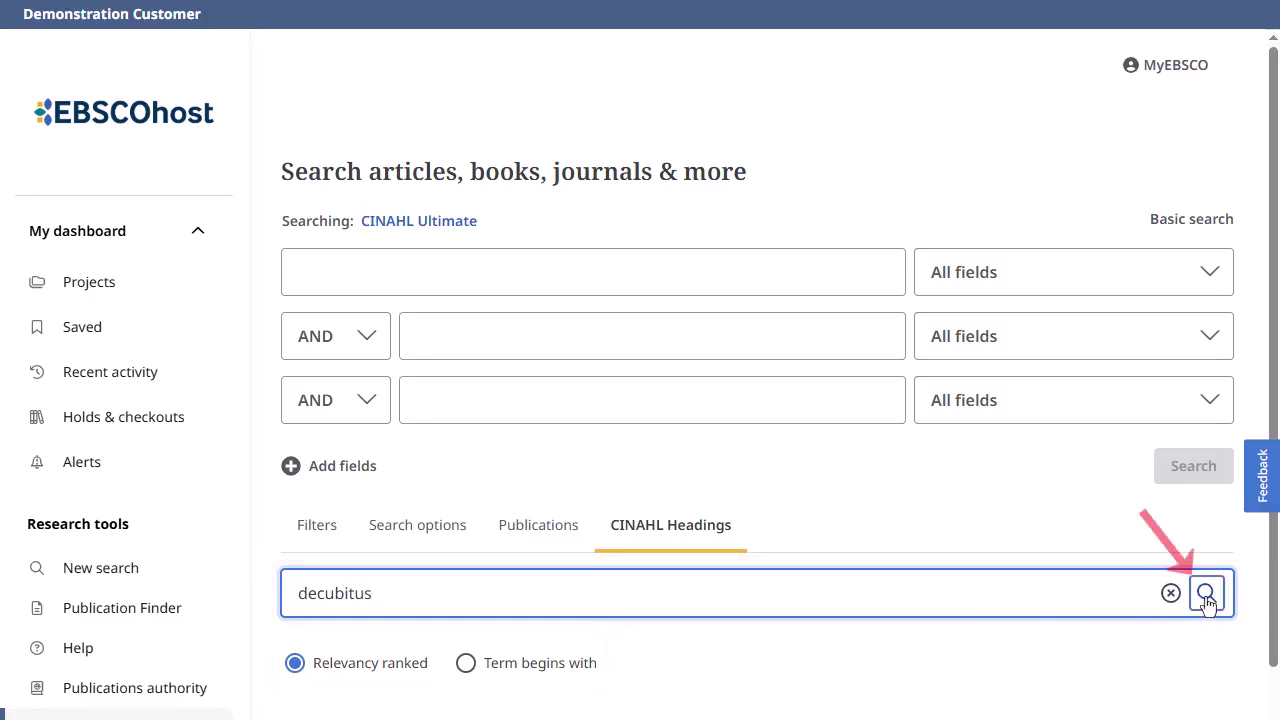
pyautogui.press('Return')
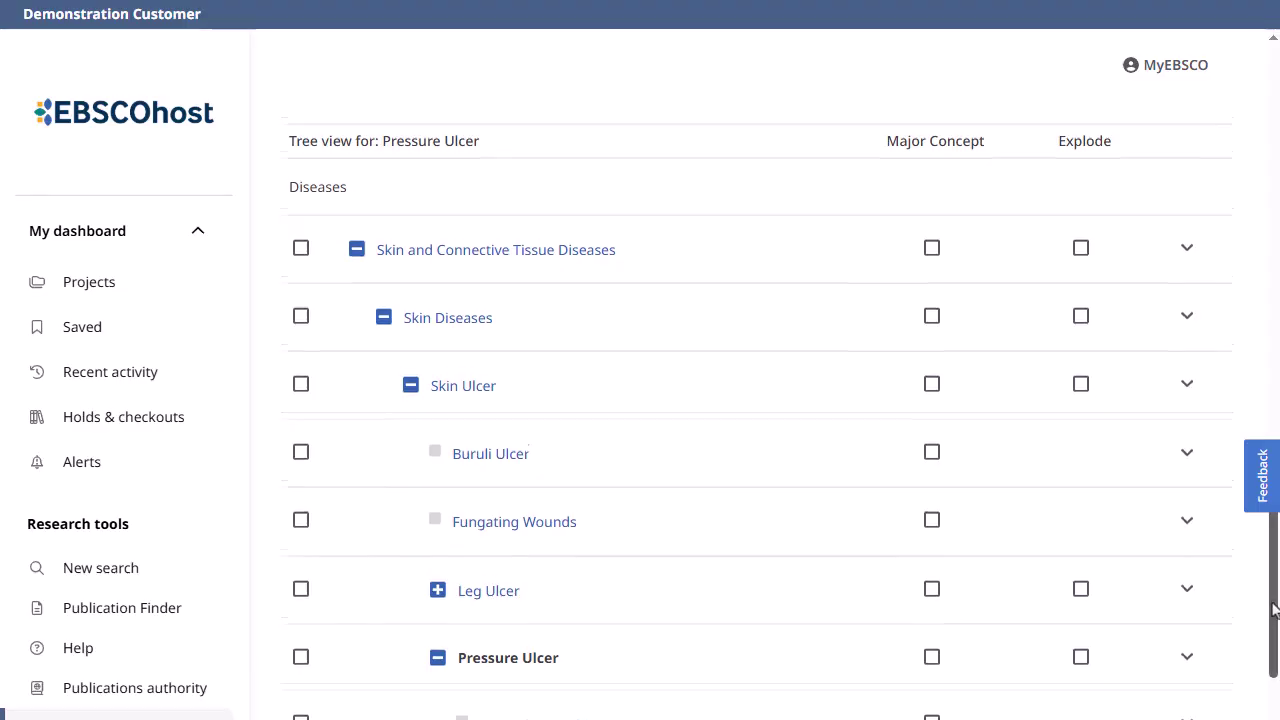
# - Scroll back up through the Pressure Ulcer heading's scope note, 'Used for' synonyms and tree
pyautogui.scroll(2, 1232, 419)
pyautogui.scroll(2, 1232, 419)
pyautogui.scroll(2, 1232, 419)
pyautogui.scroll(2, 1220, 380)
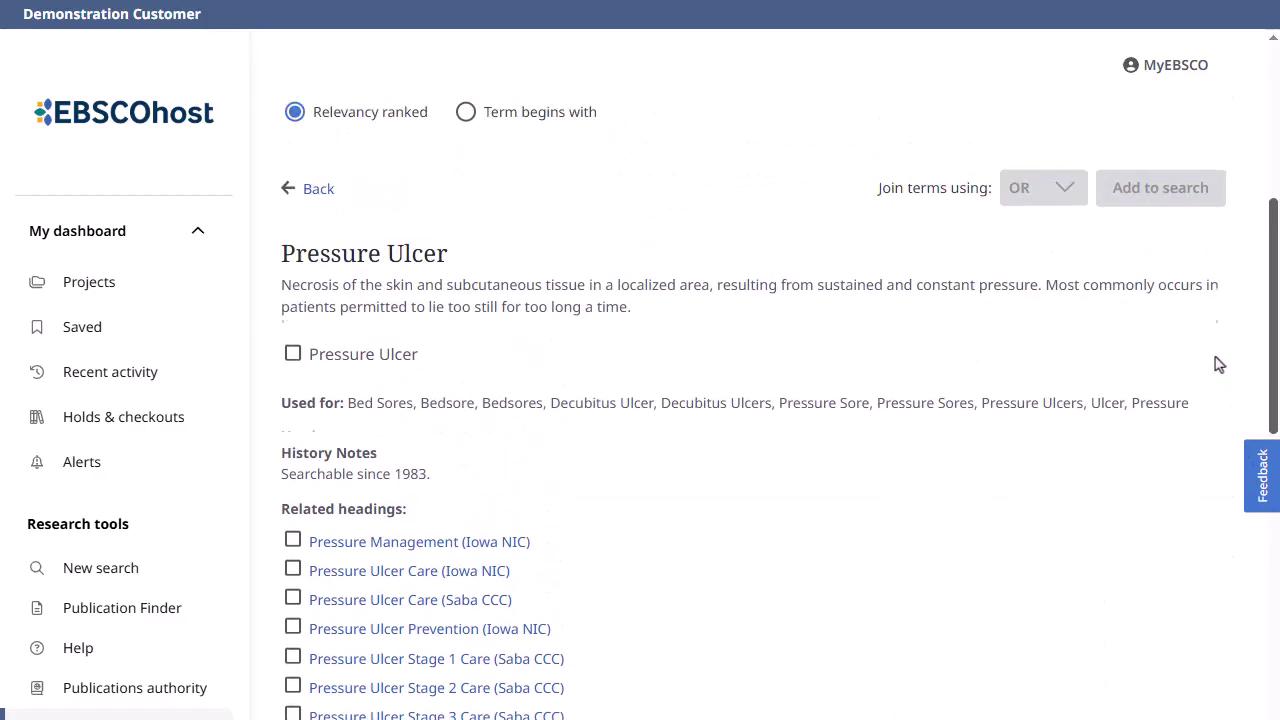
pyautogui.scroll(1, 1216, 363)
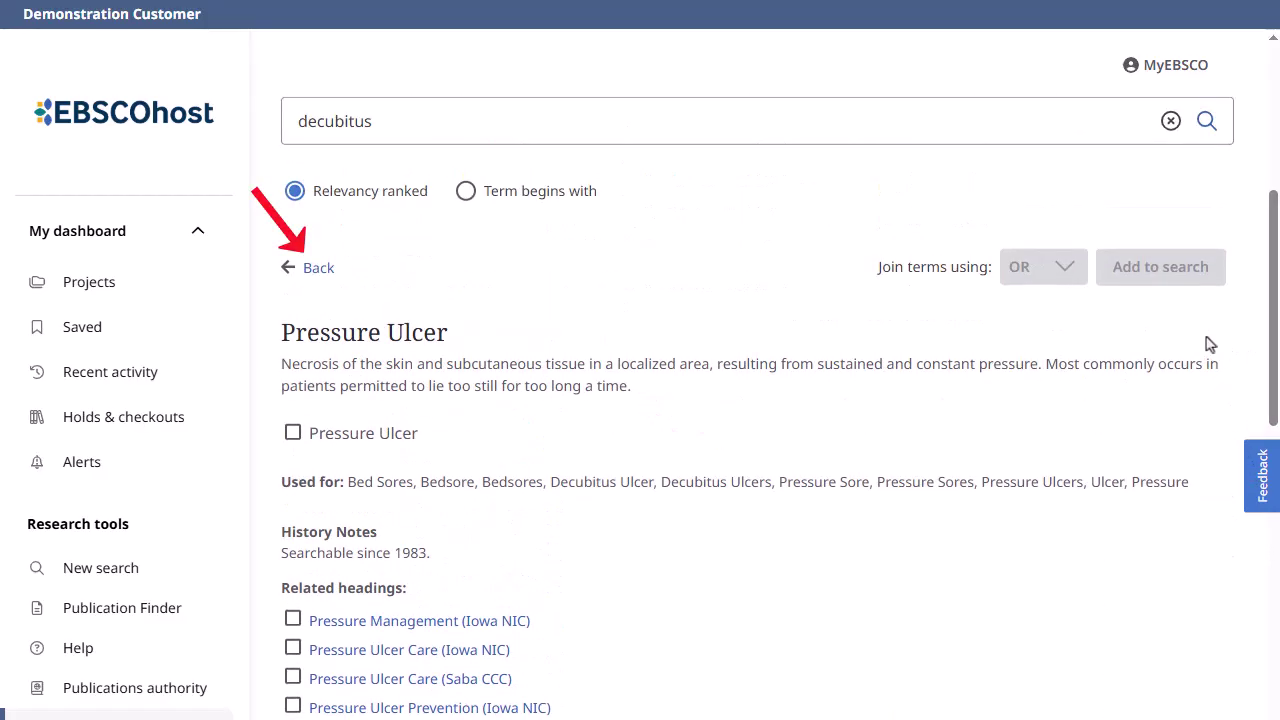
# - Add exploded Pressure Ulcer with Complications, Diagnosis and Drug Therapy subheadings to the search
pyautogui.click(318, 270)
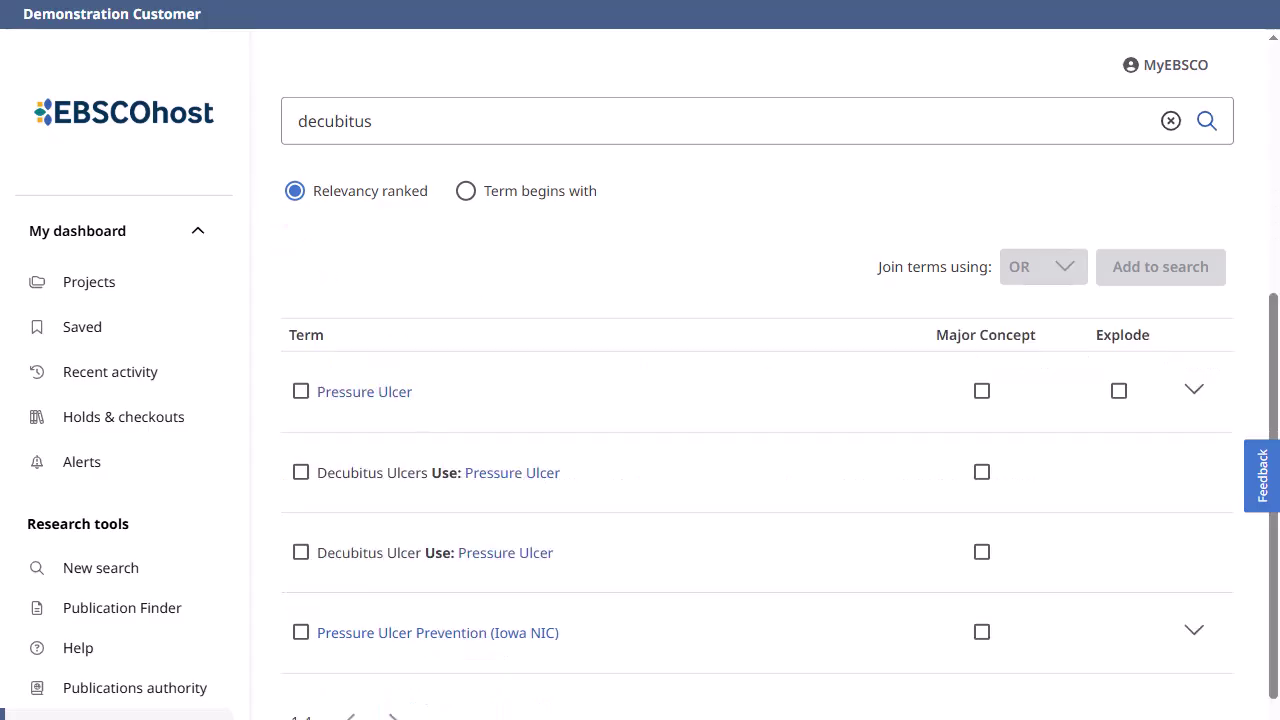
pyautogui.click(301, 391)
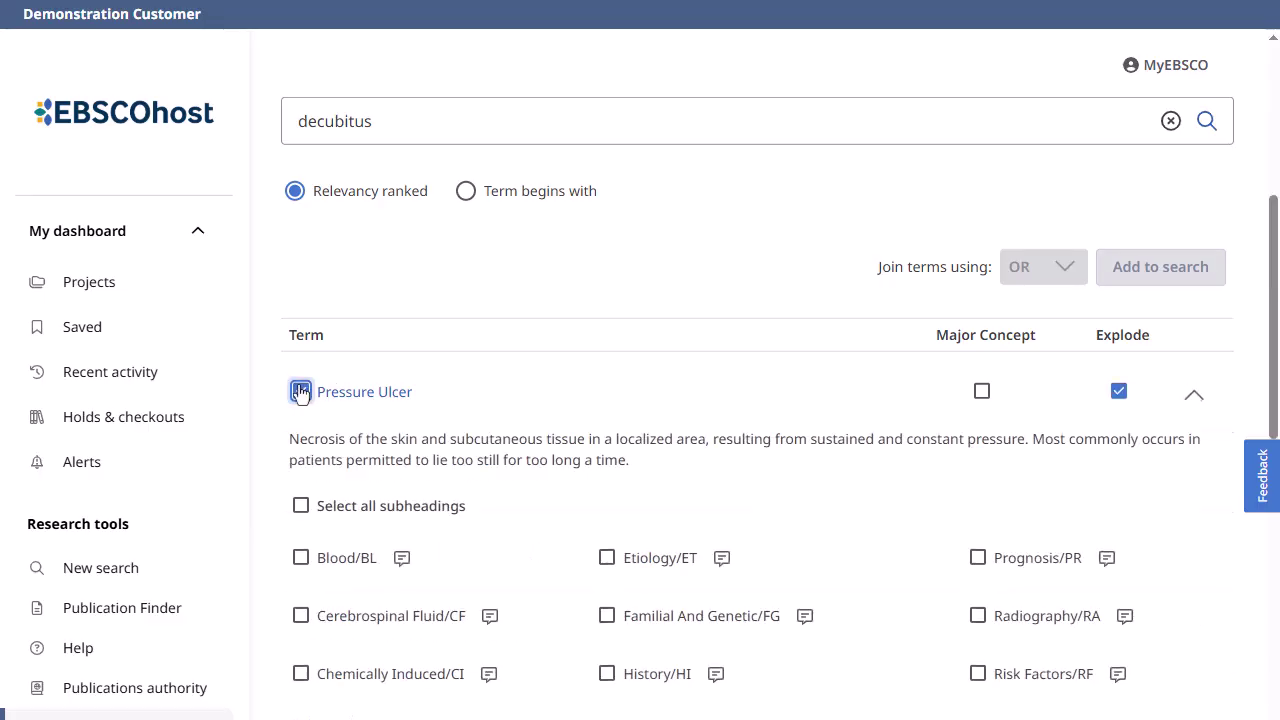
pyautogui.moveTo(1273, 368); pyautogui.dragTo(1275, 416)
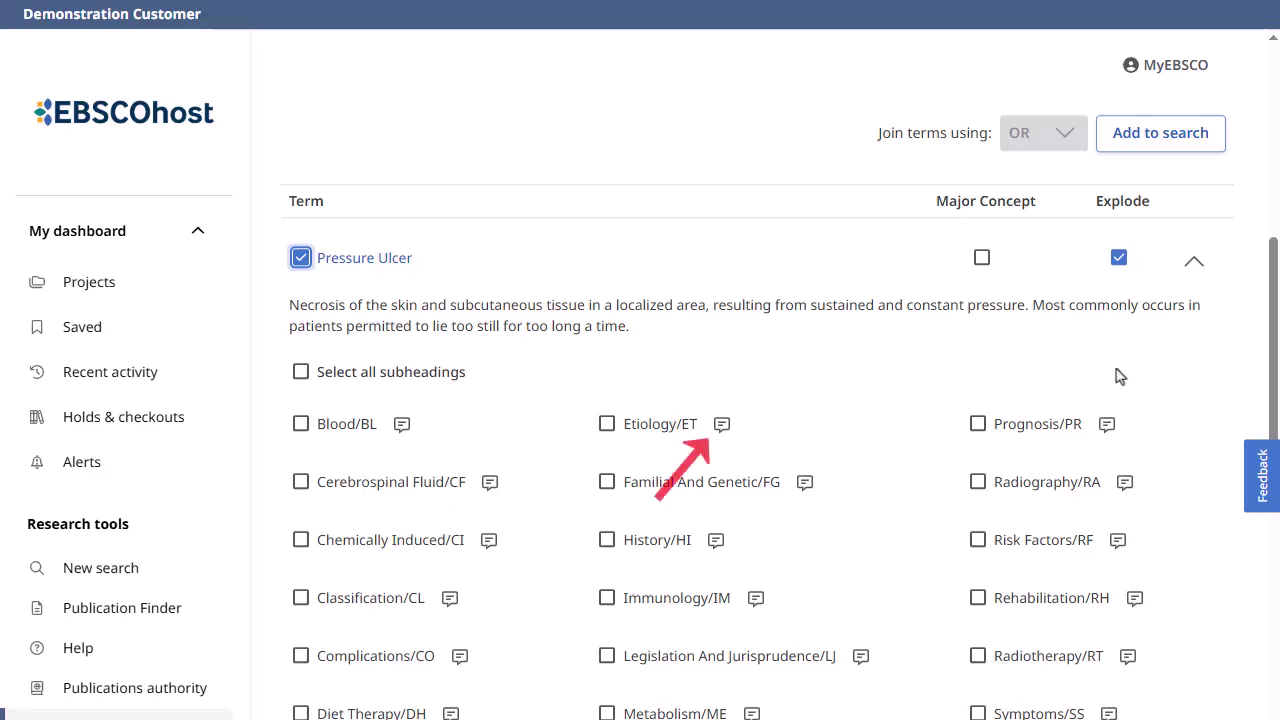
pyautogui.click(722, 428)
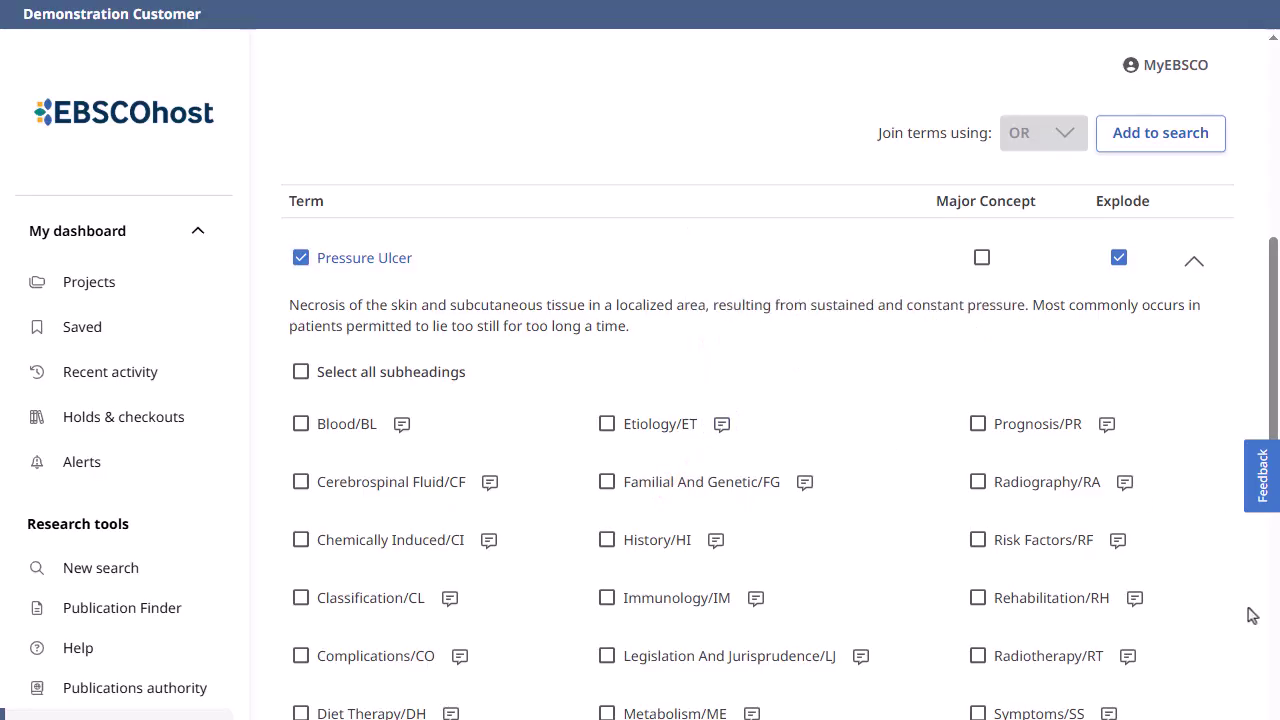
pyautogui.click(302, 656)
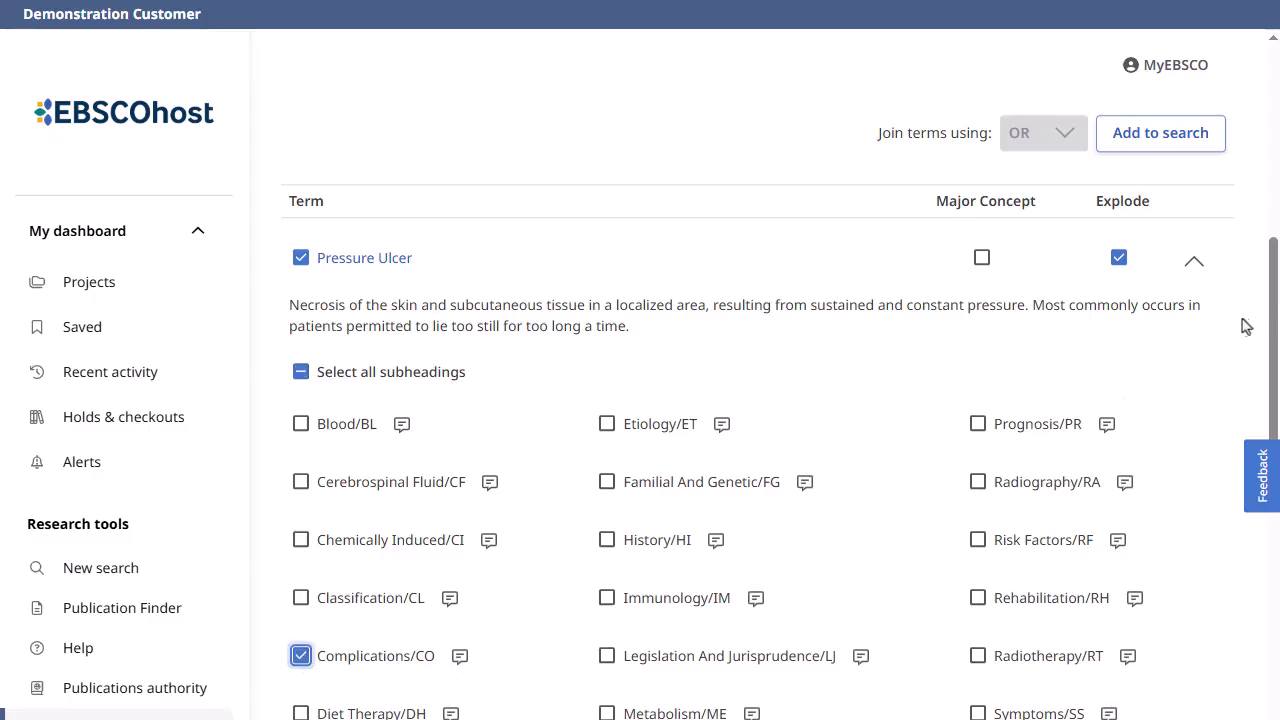
pyautogui.moveTo(1270, 325); pyautogui.dragTo(1272, 425)
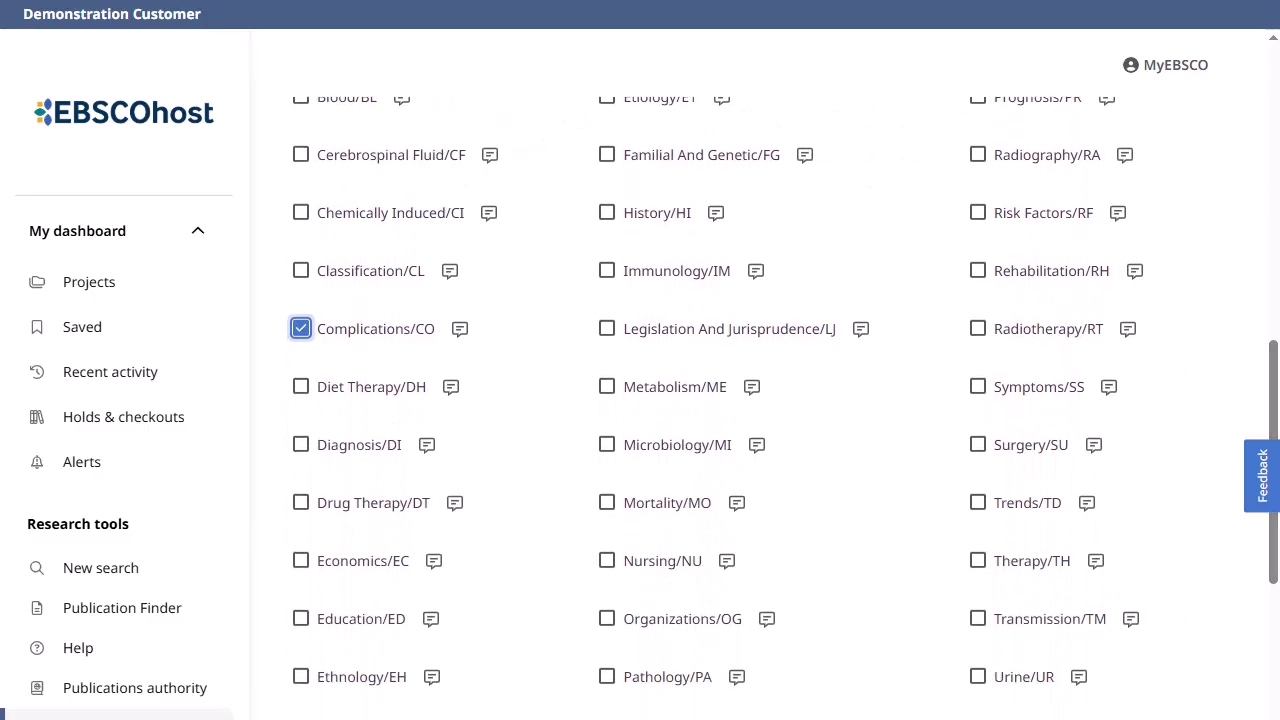
pyautogui.click(301, 444)
pyautogui.click(301, 504)
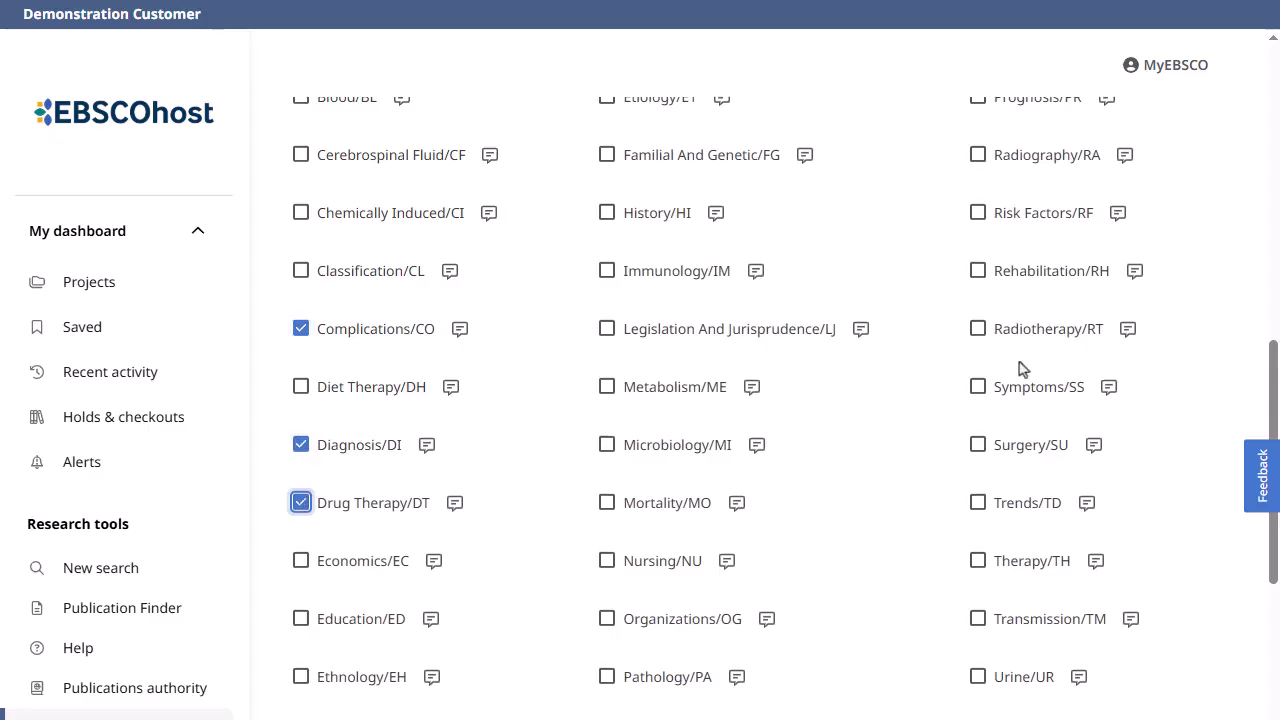
pyautogui.moveTo(1274, 385); pyautogui.dragTo(1275, 265)
pyautogui.click(1160, 165)
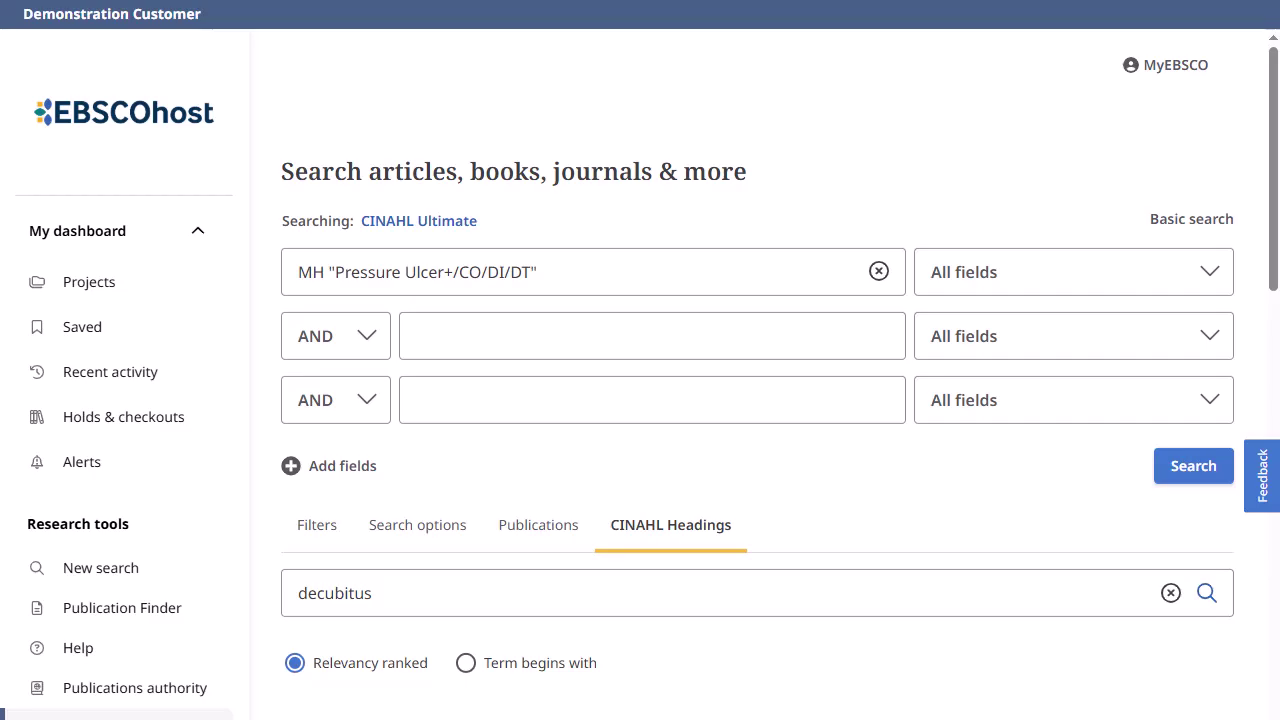
# - Clear 'decubitus' from the CINAHL Headings lookup field
pyautogui.click(1170, 593)
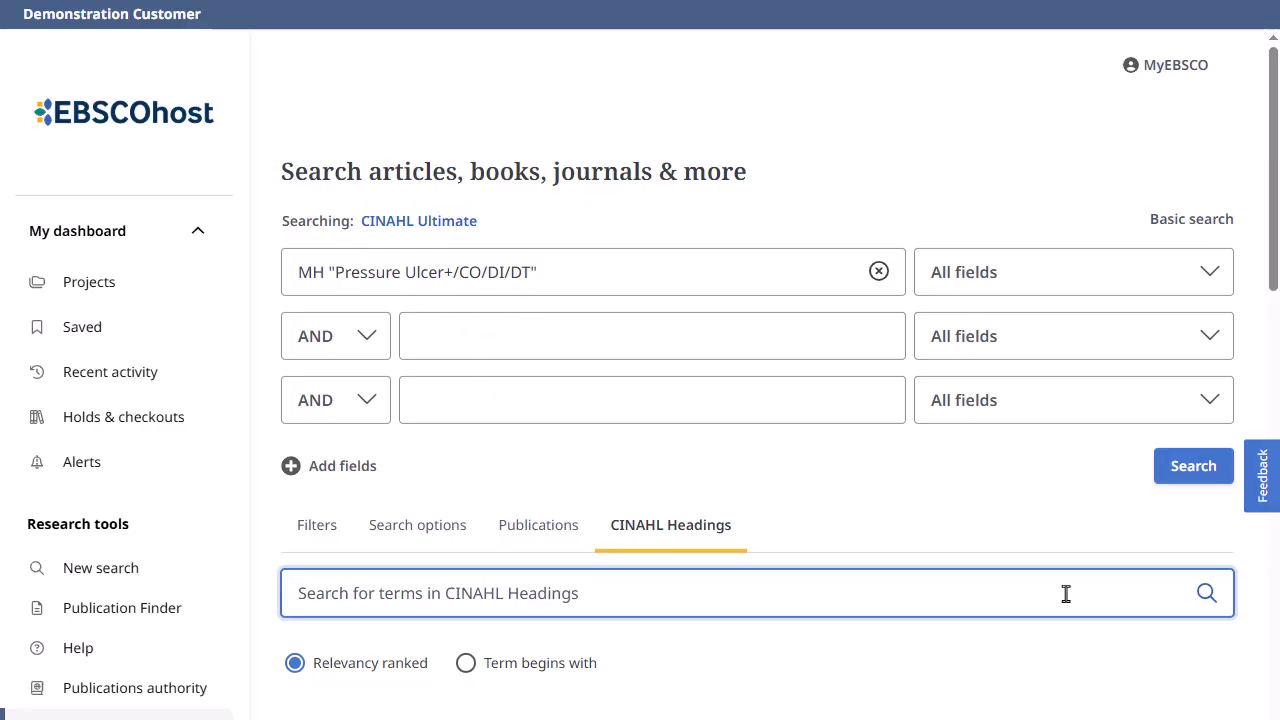
# - Look up 'diabetes mellitus' in CINAHL Headings to list Diabetes Mellitus and its variants
pyautogui.write('diabetes m')
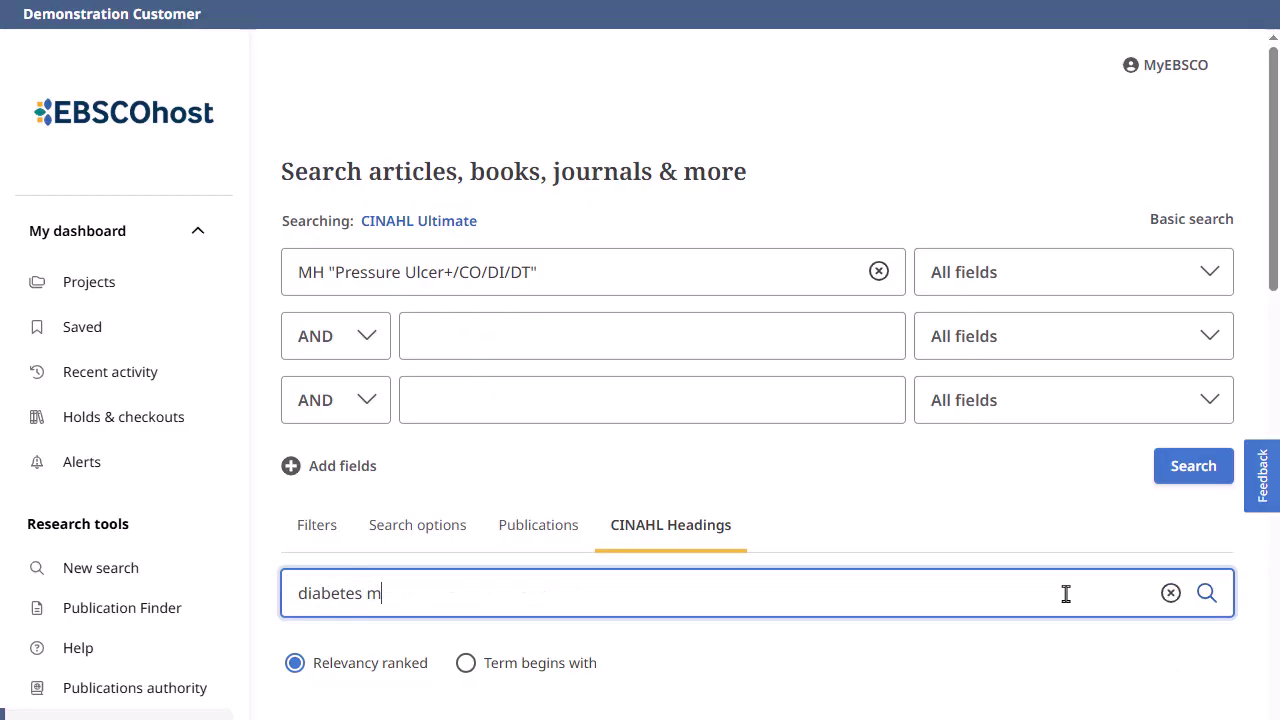
pyautogui.write('ellitus')
pyautogui.click(1206, 593)
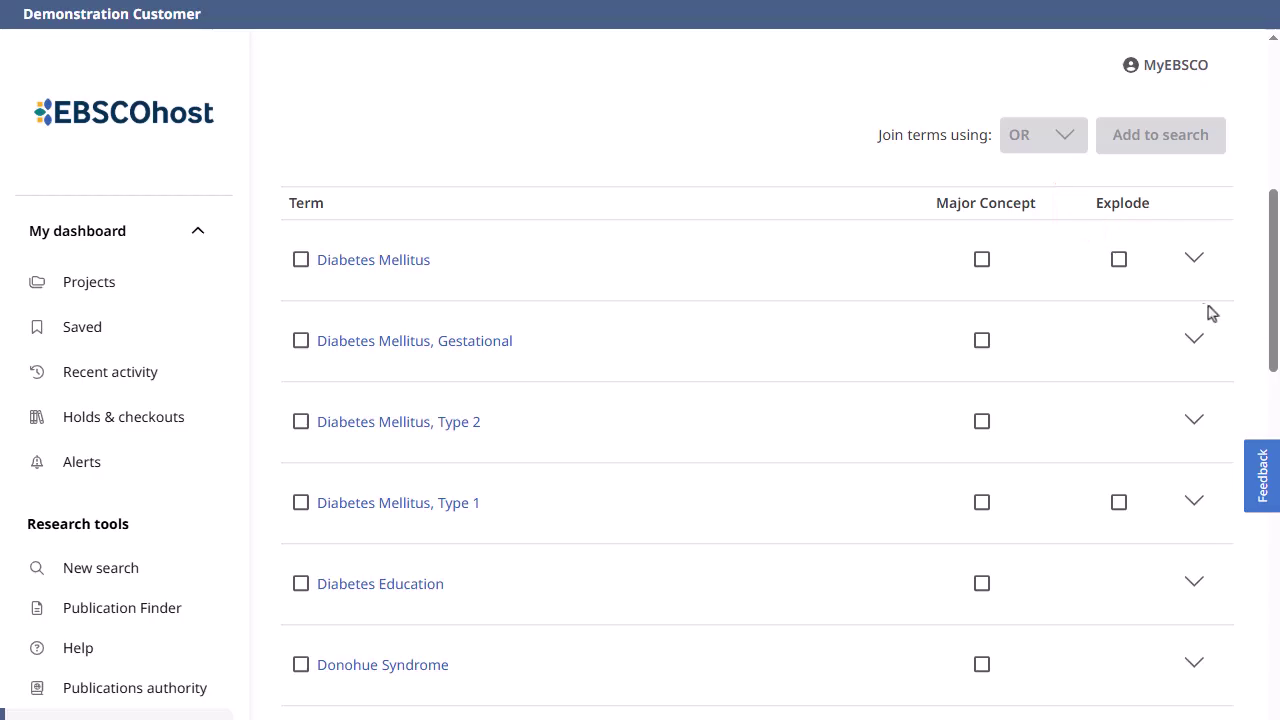
# - Add exploded Diabetes Mellitus to the search as MH "Diabetes Mellitus+"
pyautogui.click(1119, 260)
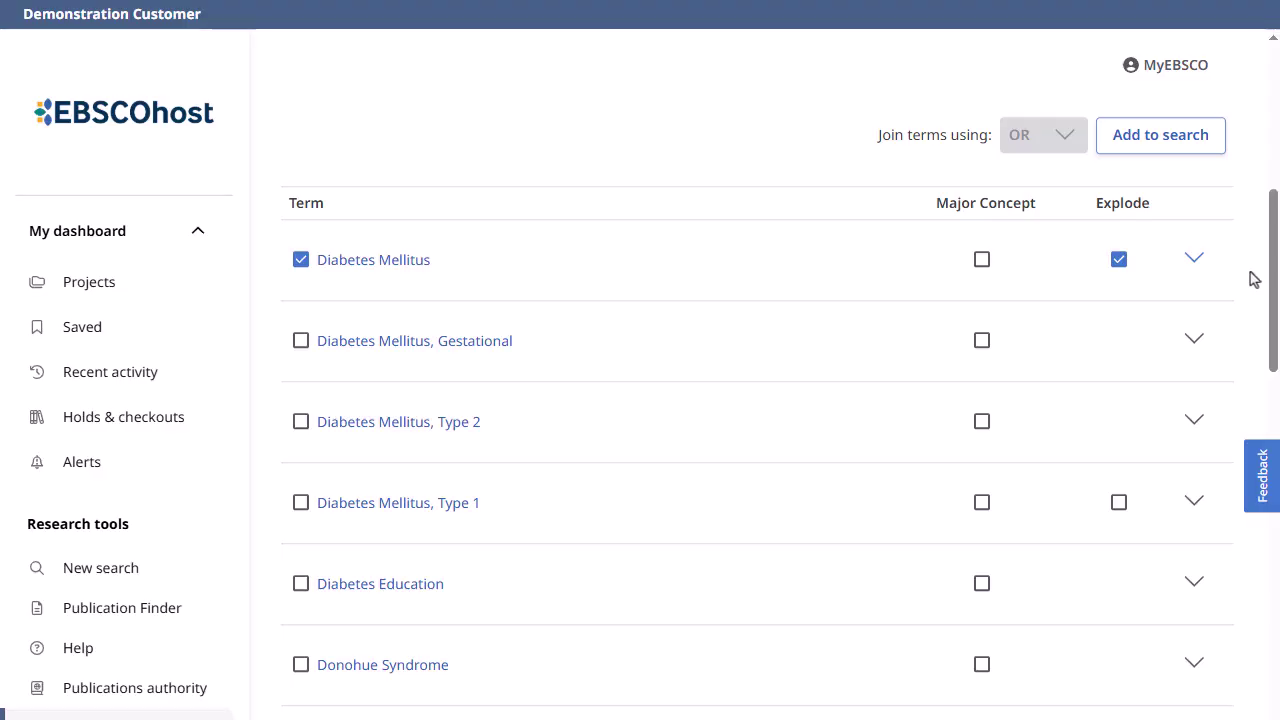
pyautogui.click(1161, 148)
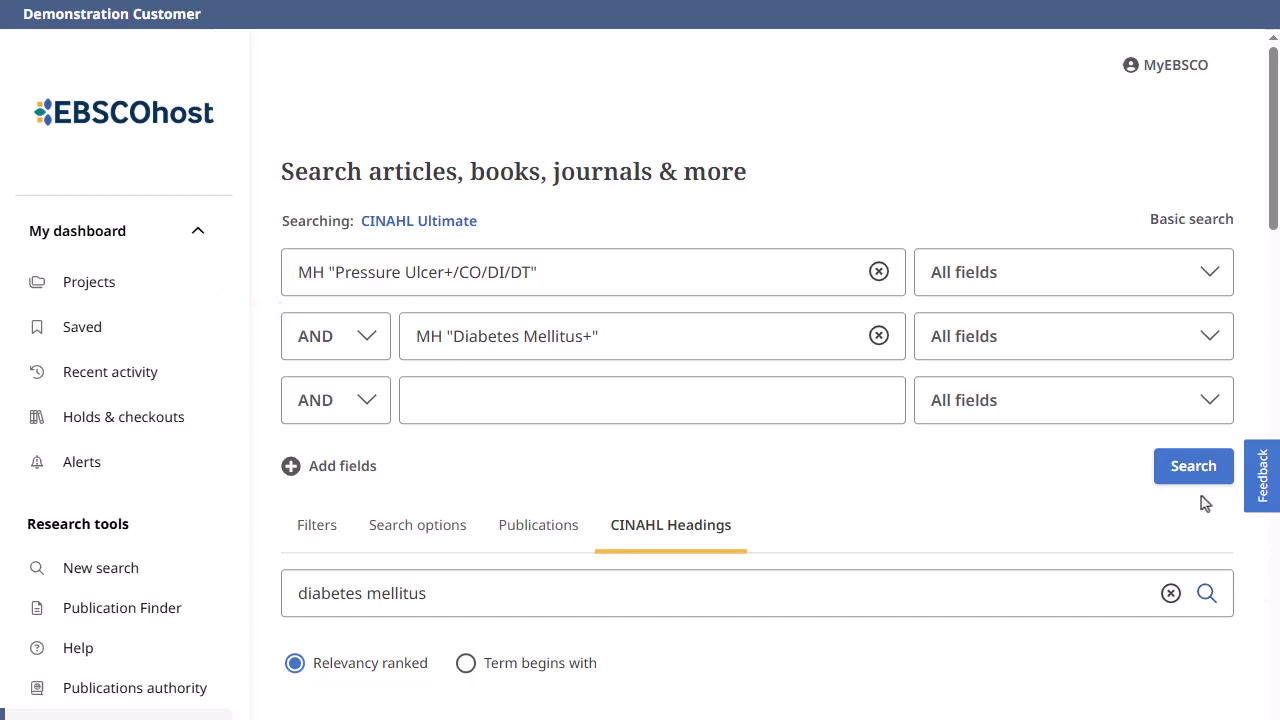
# - Run the Pressure Ulcer AND Diabetes Mellitus search, returning 74 results as S4
pyautogui.click(1192, 470)
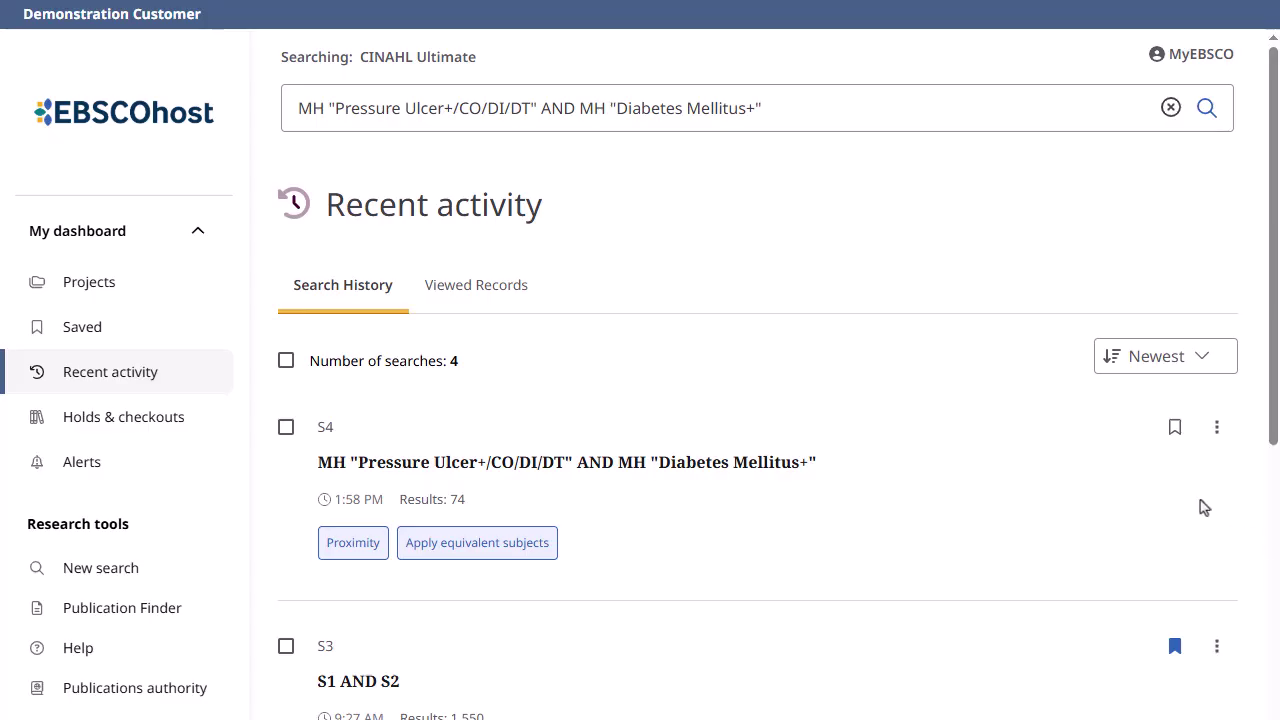
# - Save search S4 to the dashboard, then search EBSCO Connect help for 'CINAHL MeSH'
pyautogui.click(1175, 427)
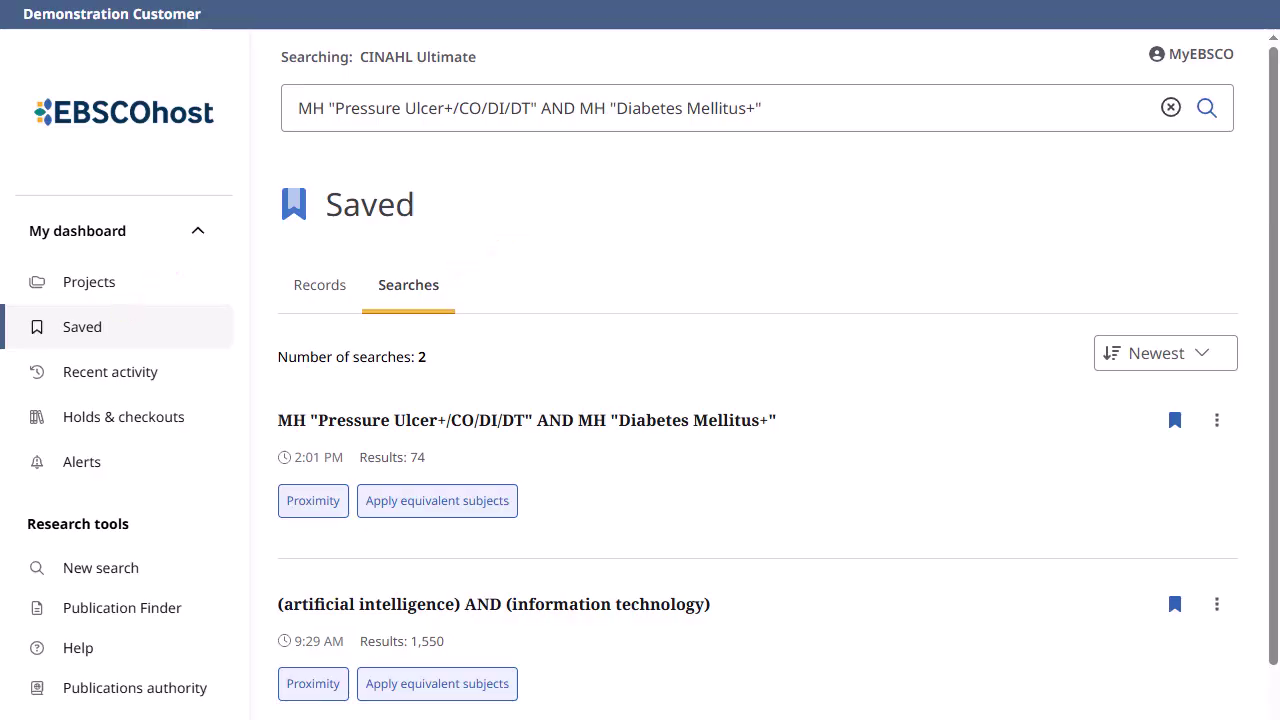
pyautogui.click(1217, 420)
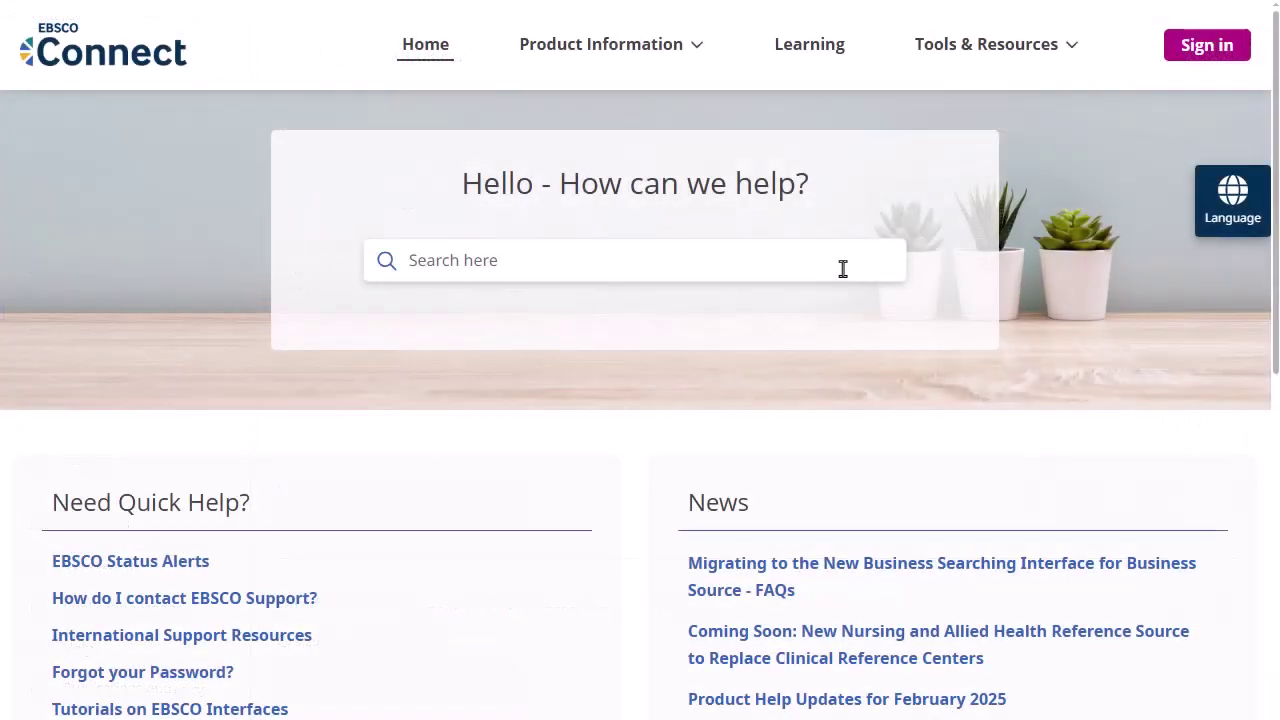
pyautogui.click(843, 268)
pyautogui.write('CINAHL ')
pyautogui.write('MeSH')
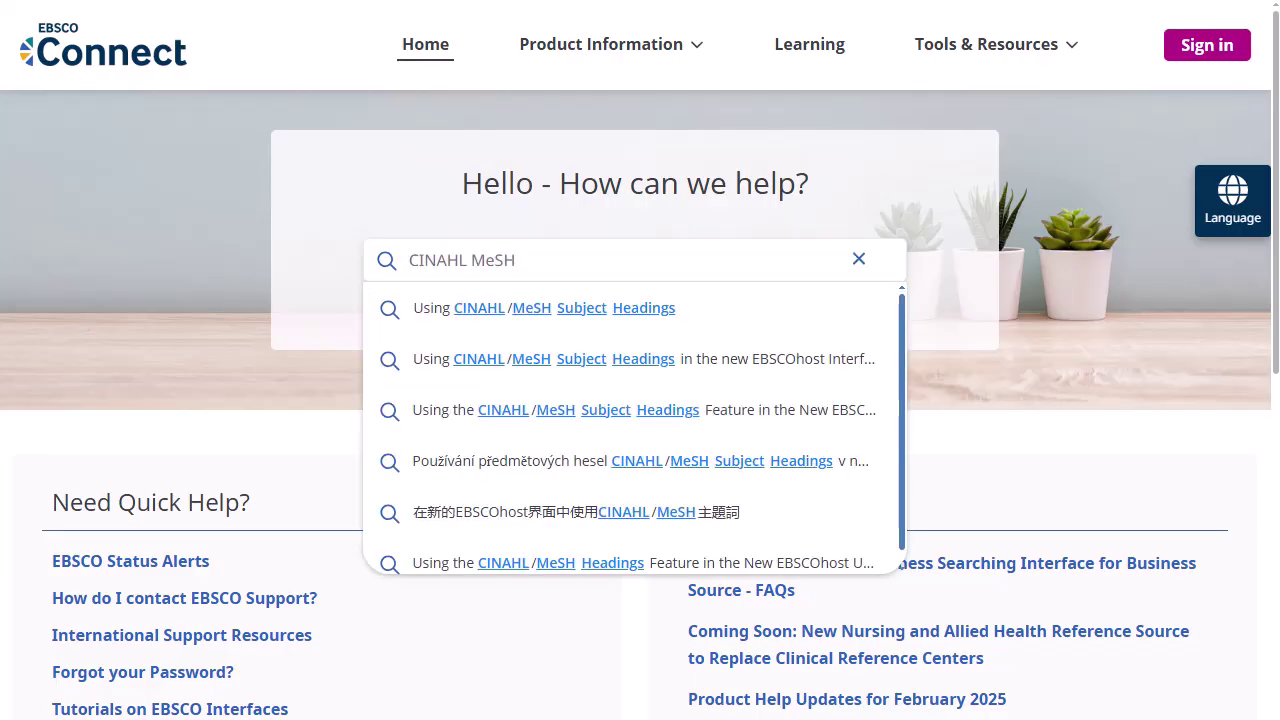